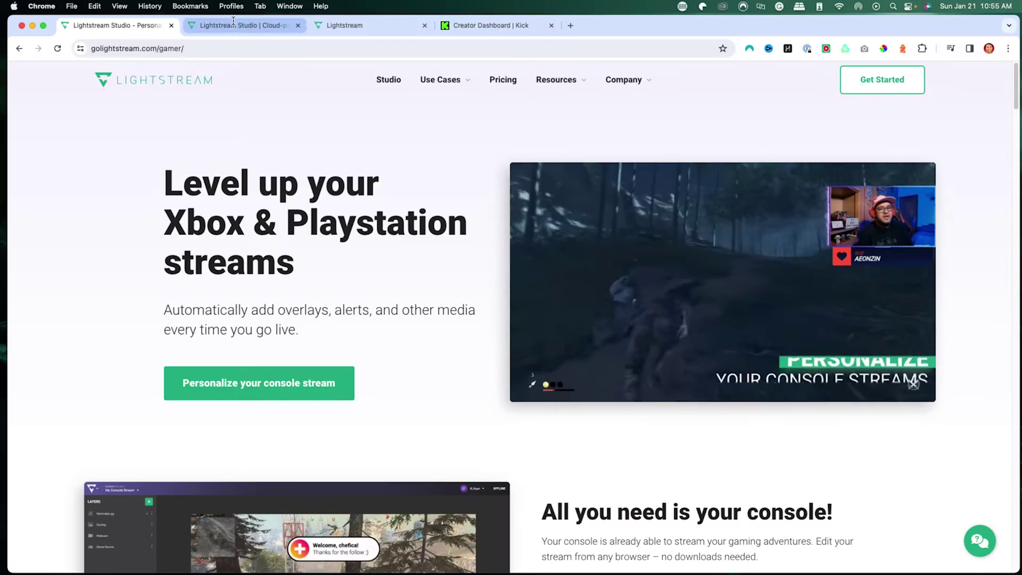
# View the Lightstream Studio plans page, then return to the editor showing My Project's empty Scene 1.
pyautogui.click(234, 22)
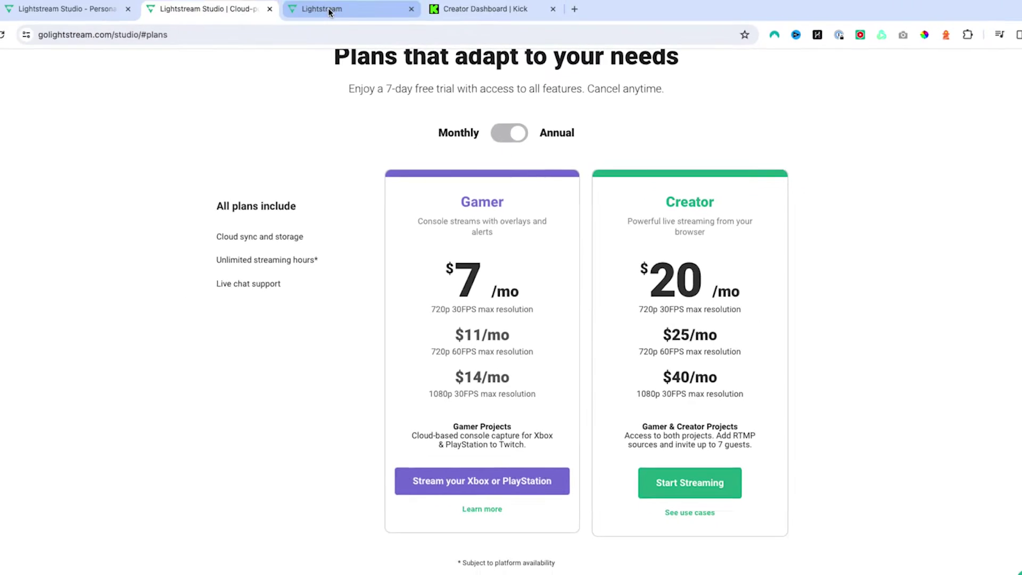
pyautogui.click(331, 9)
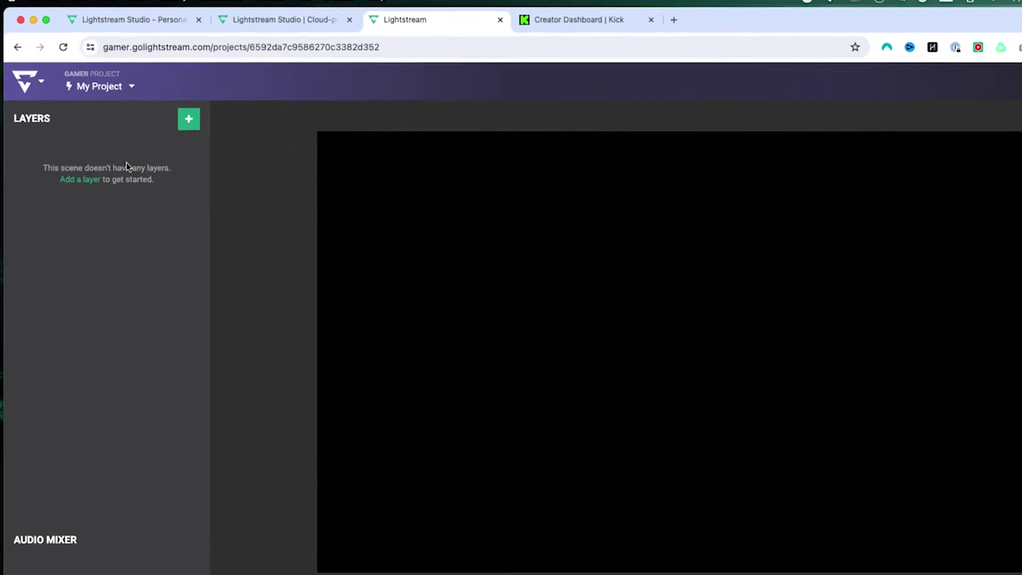
# Set My Project's resolution to 1080p - 30 FPS and load the Live Stream project.
pyautogui.click(106, 86)
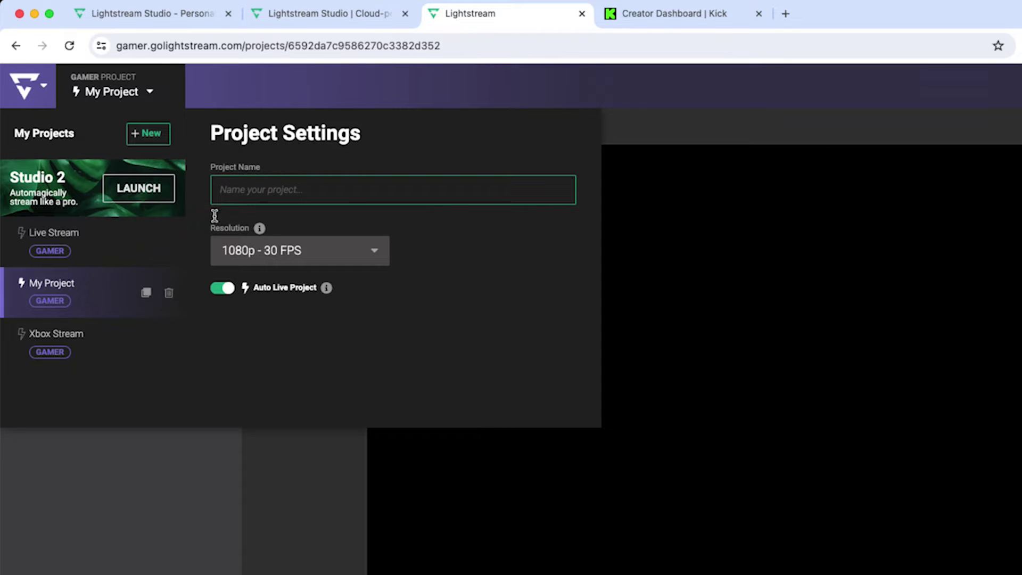
pyautogui.click(312, 256)
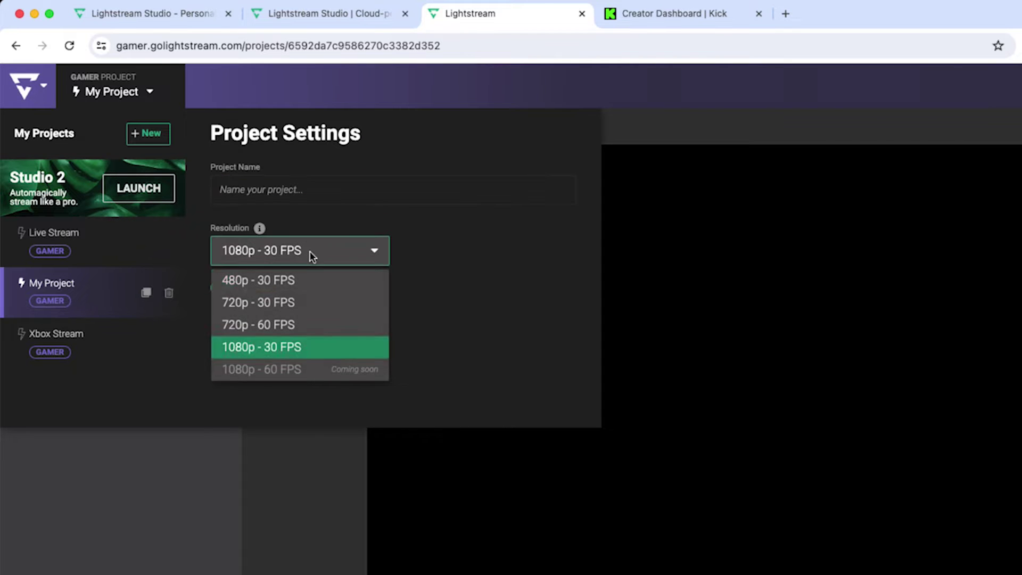
pyautogui.click(246, 347)
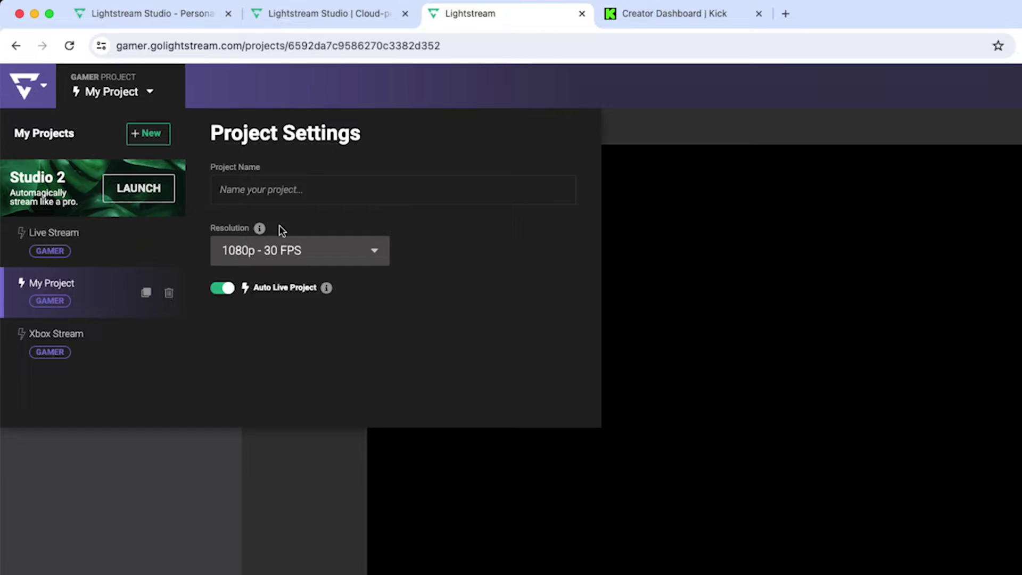
pyautogui.click(92, 252)
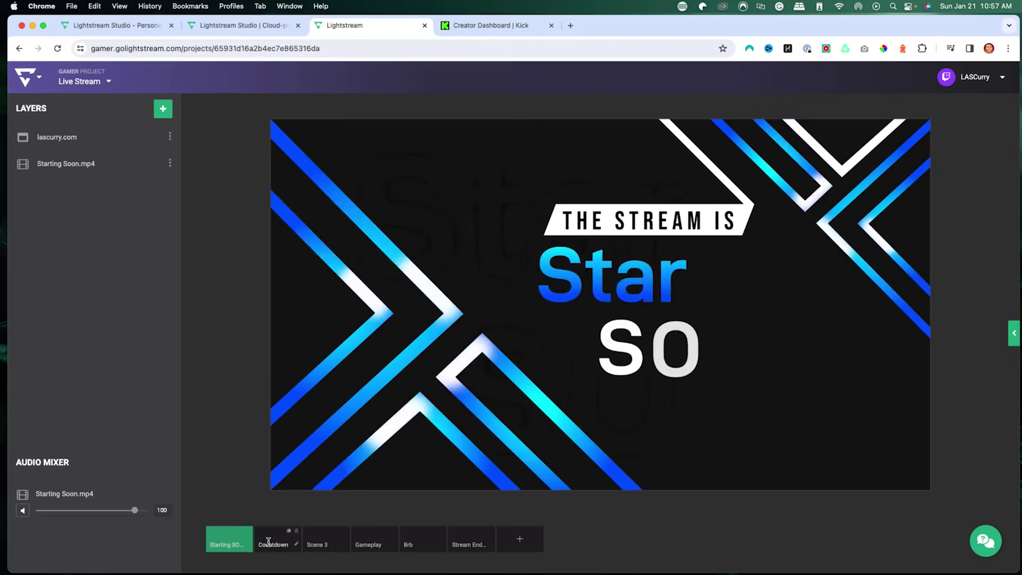
# Switch through Countdown to Scene 3 and open Destination Settings showing the linked Twitch account.
pyautogui.click(268, 542)
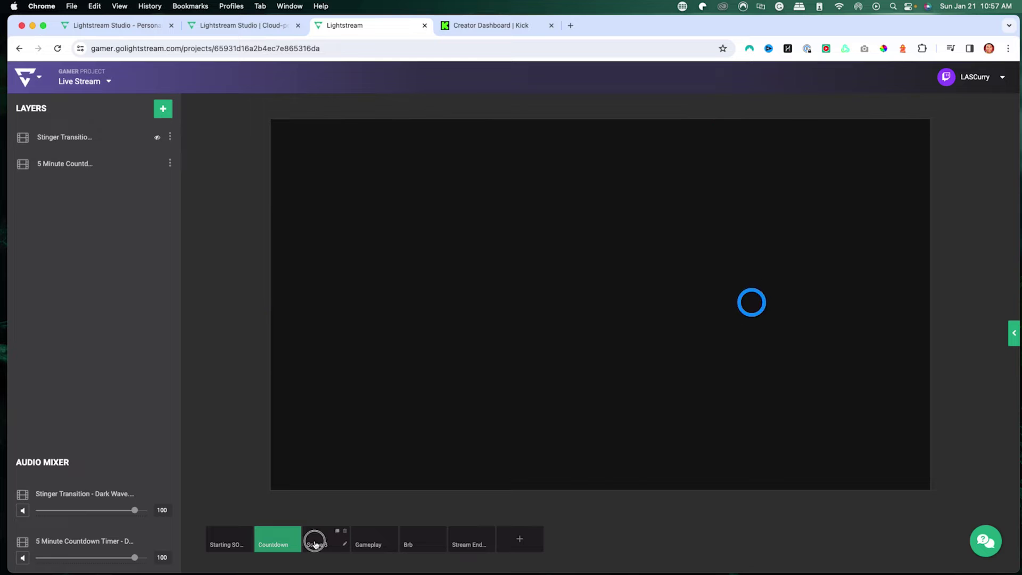
pyautogui.click(317, 544)
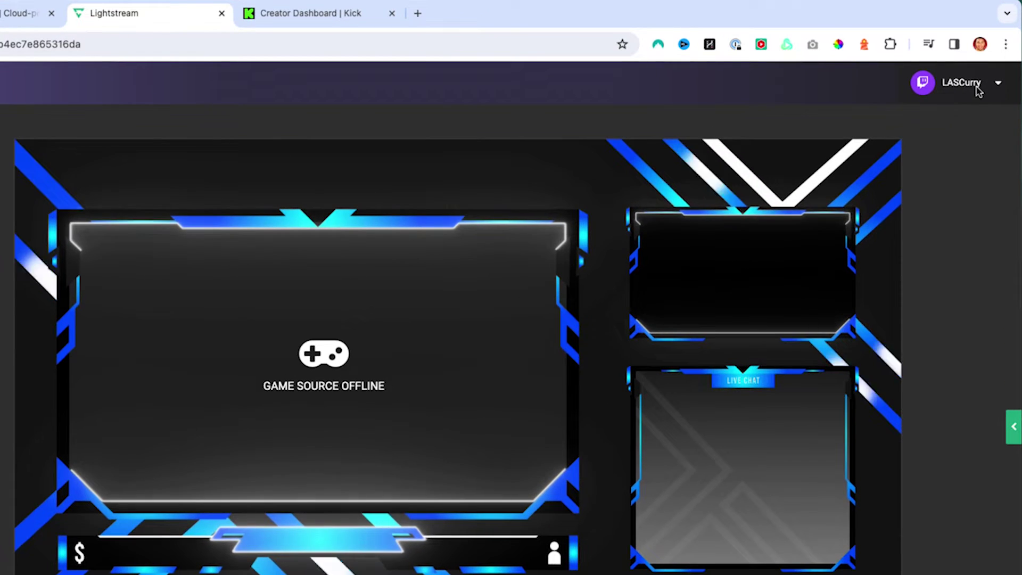
pyautogui.click(985, 79)
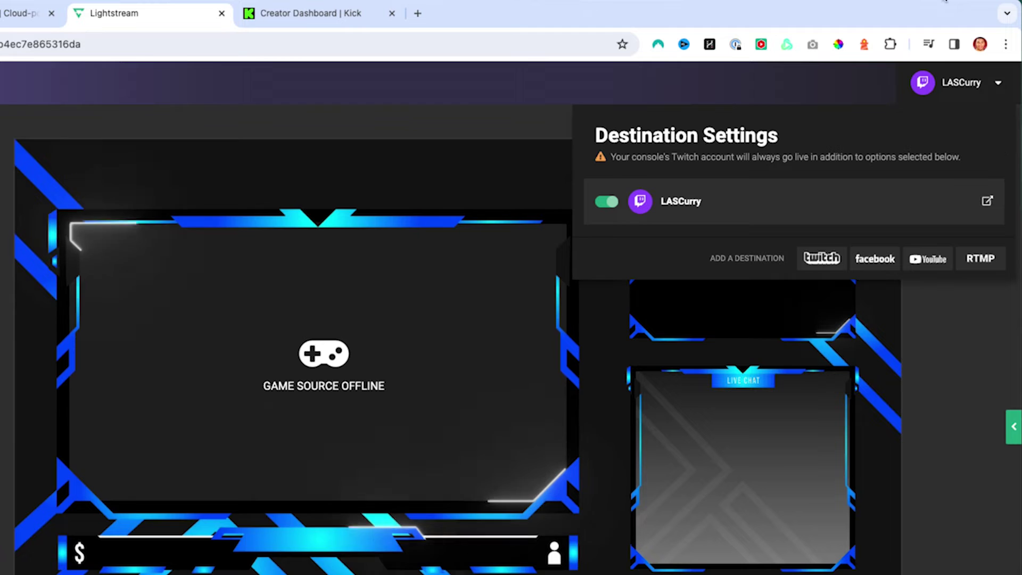
# Link a YouTube channel through Google sign-in, switch it on, and begin its stream title.
pyautogui.click(923, 259)
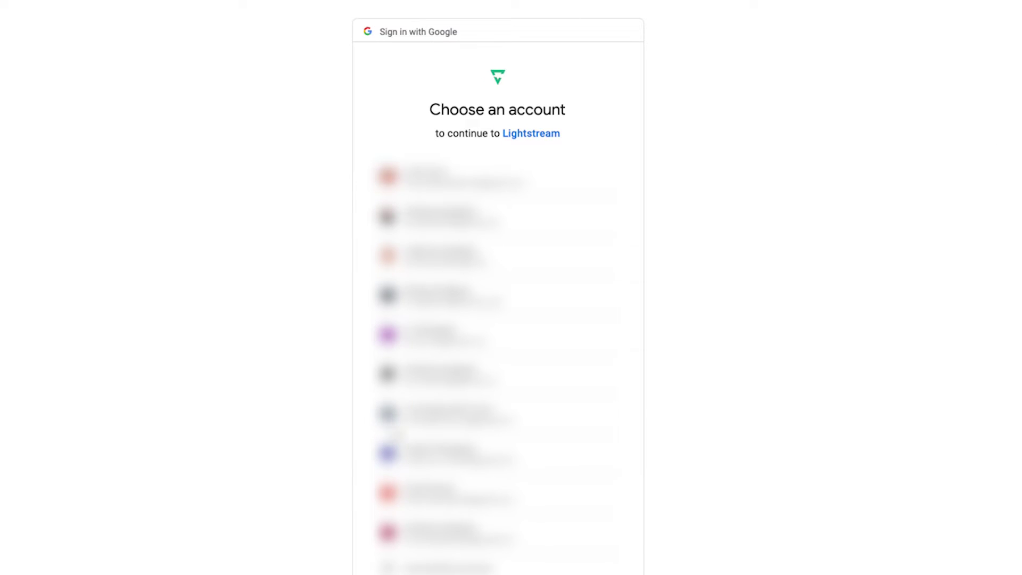
pyautogui.click(515, 428)
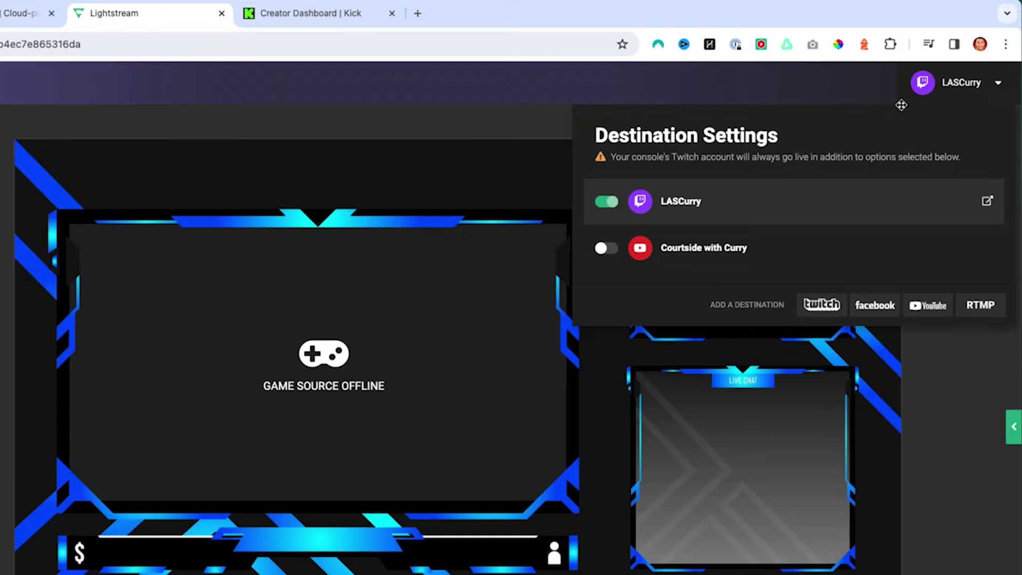
pyautogui.click(613, 250)
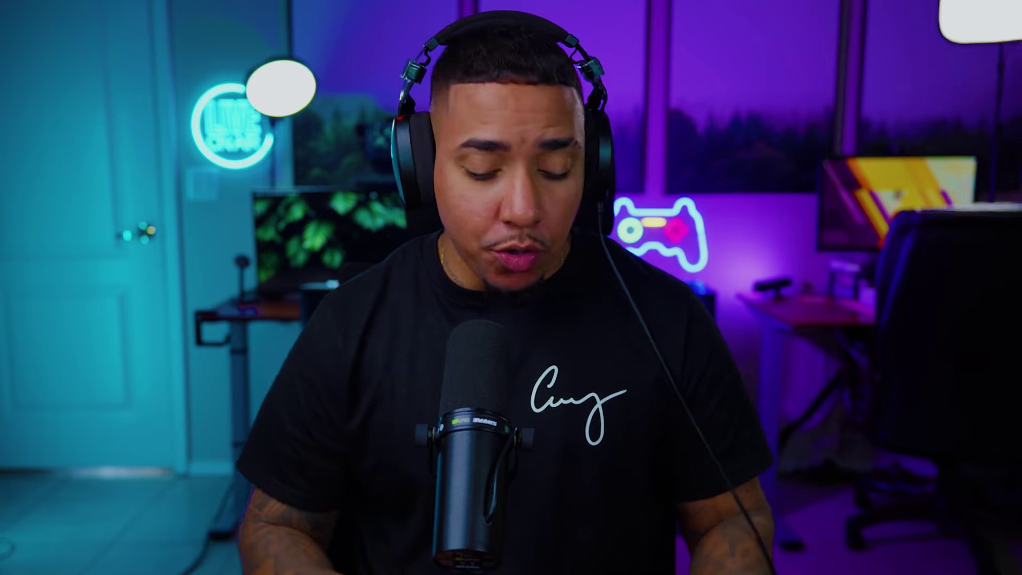
pyautogui.click(657, 291)
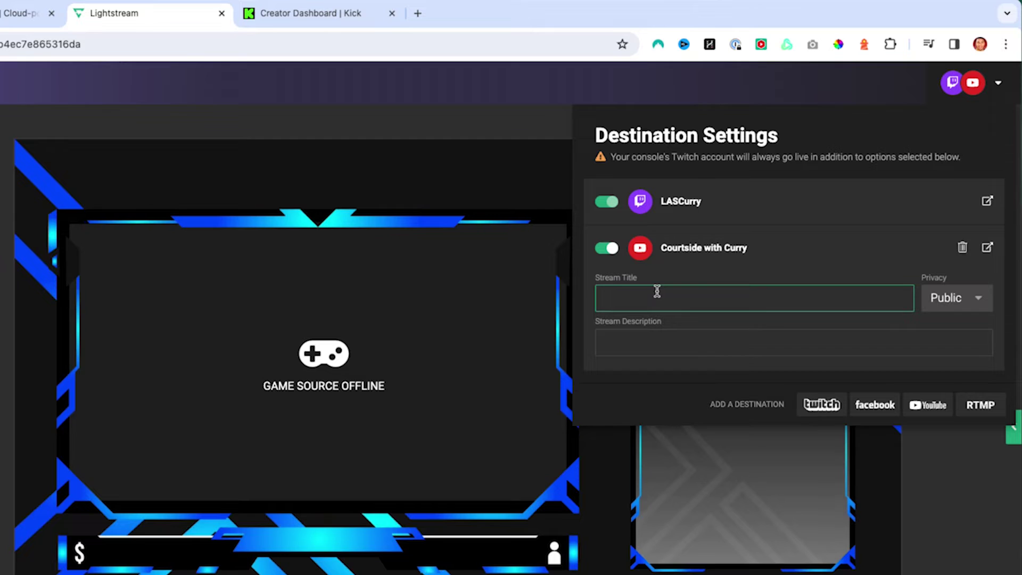
# Title and describe the YouTube stream 'This is a test', make it Unlisted, and add an RTMP destination.
pyautogui.write('This is ')
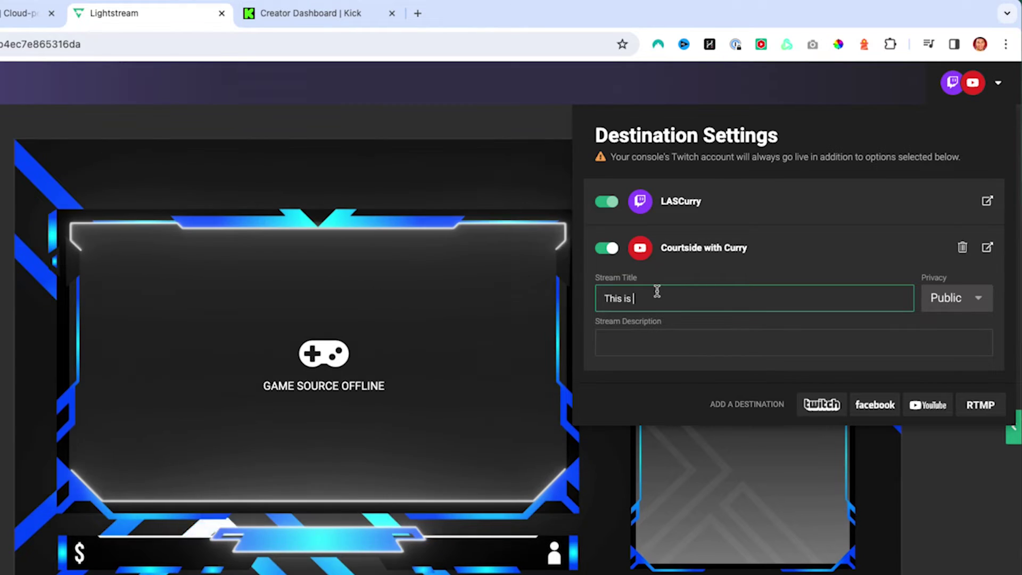
pyautogui.write('a test')
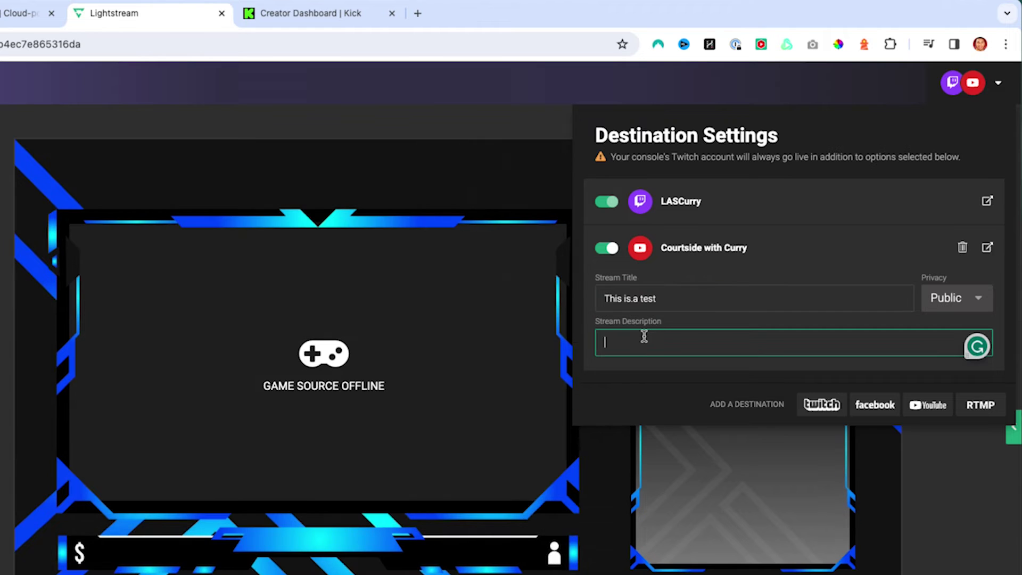
pyautogui.write('This is a test')
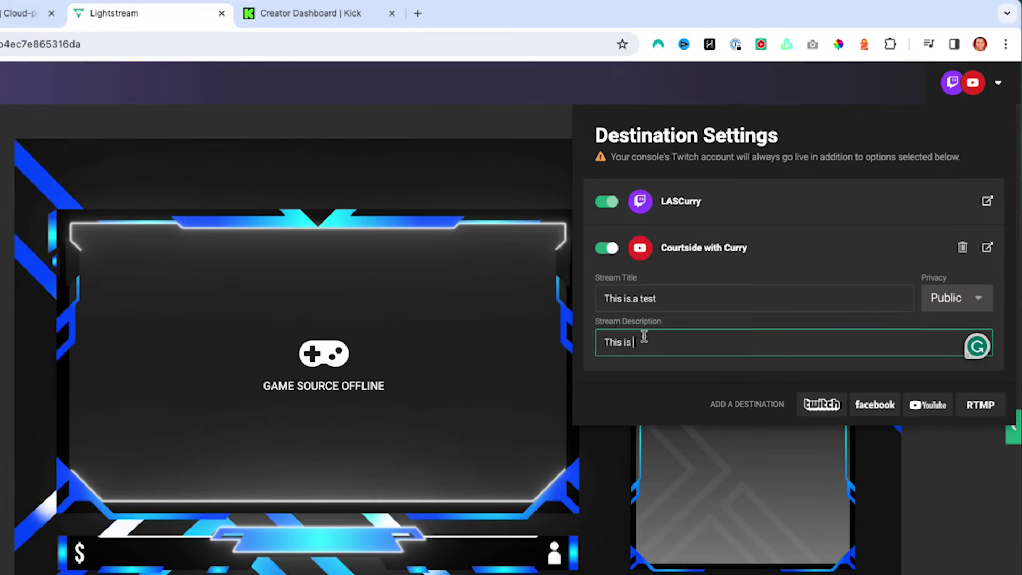
pyautogui.click(964, 299)
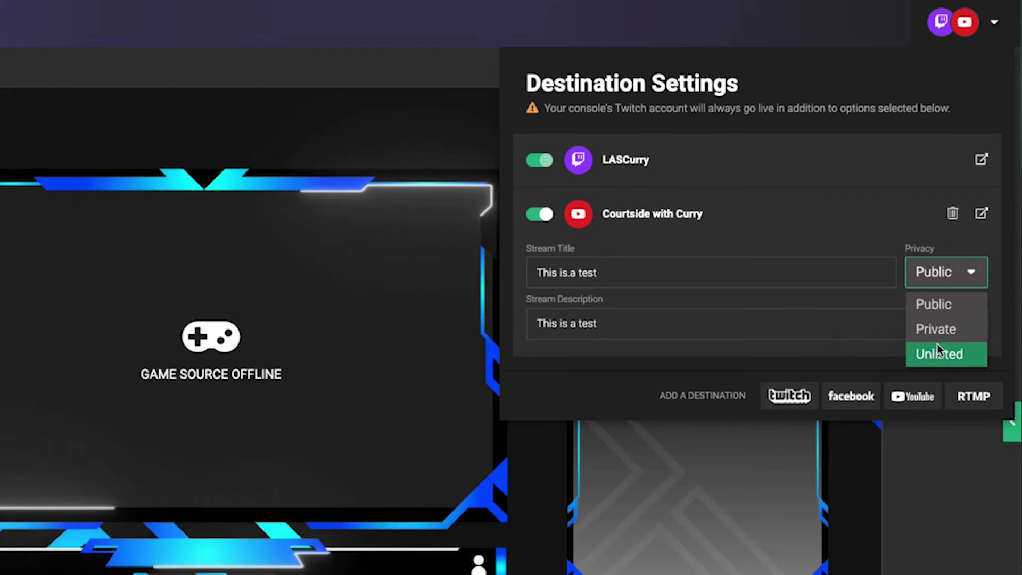
pyautogui.click(933, 355)
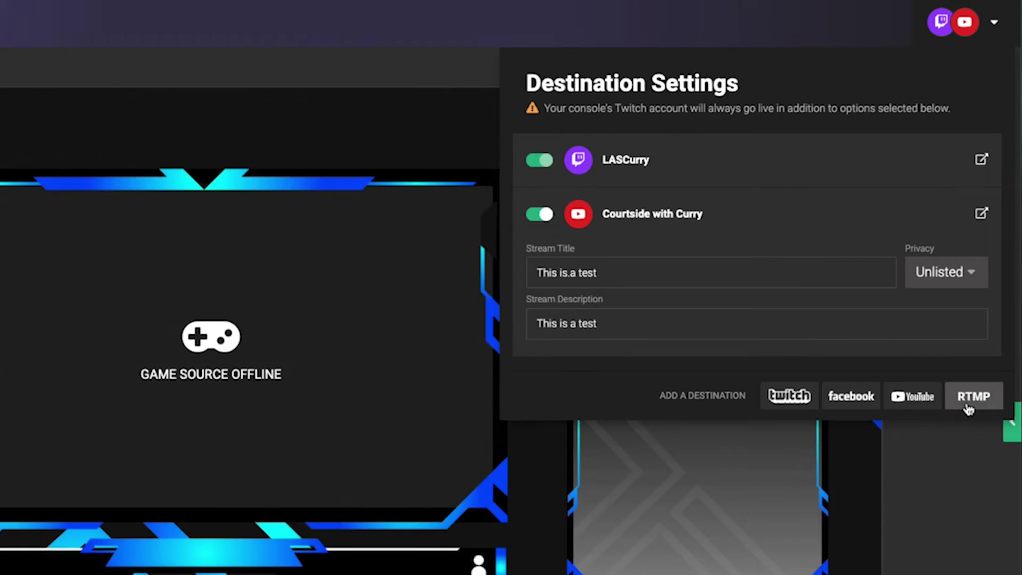
pyautogui.click(969, 408)
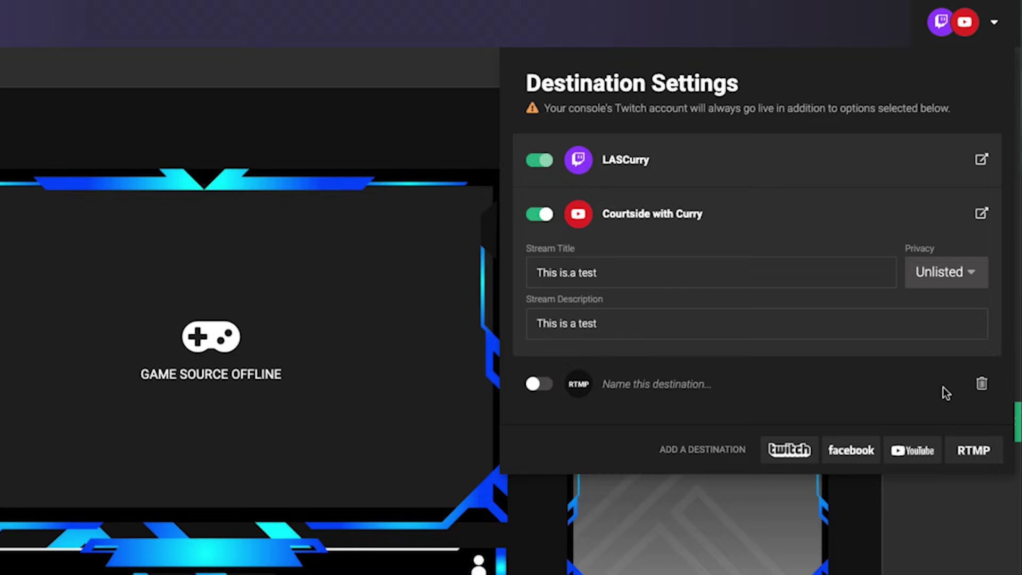
# Name the RTMP destination Kick, enable it, and paste Kick's ingest server URL and stream key.
pyautogui.write('Kic')
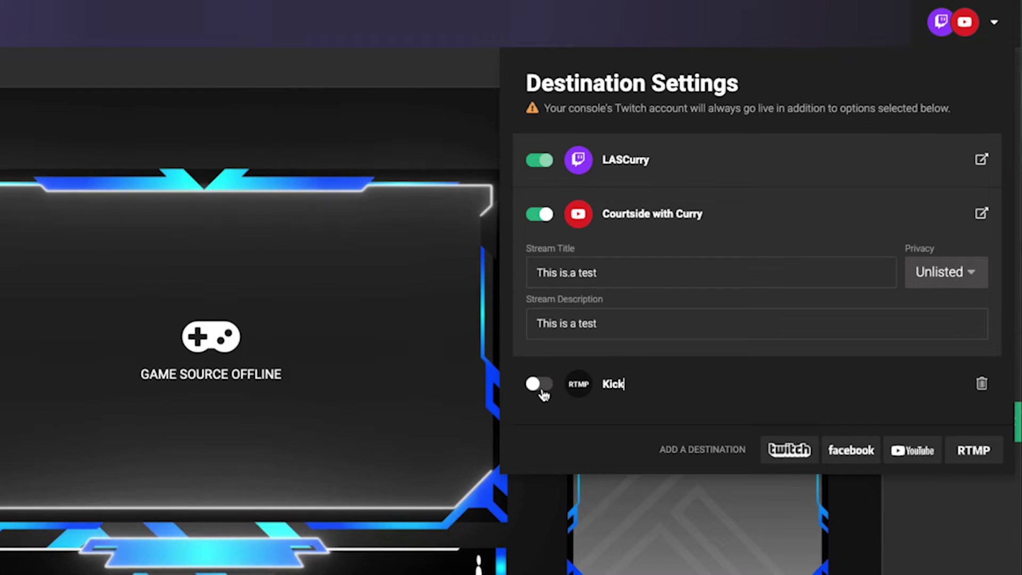
pyautogui.write('k')
pyautogui.click(539, 384)
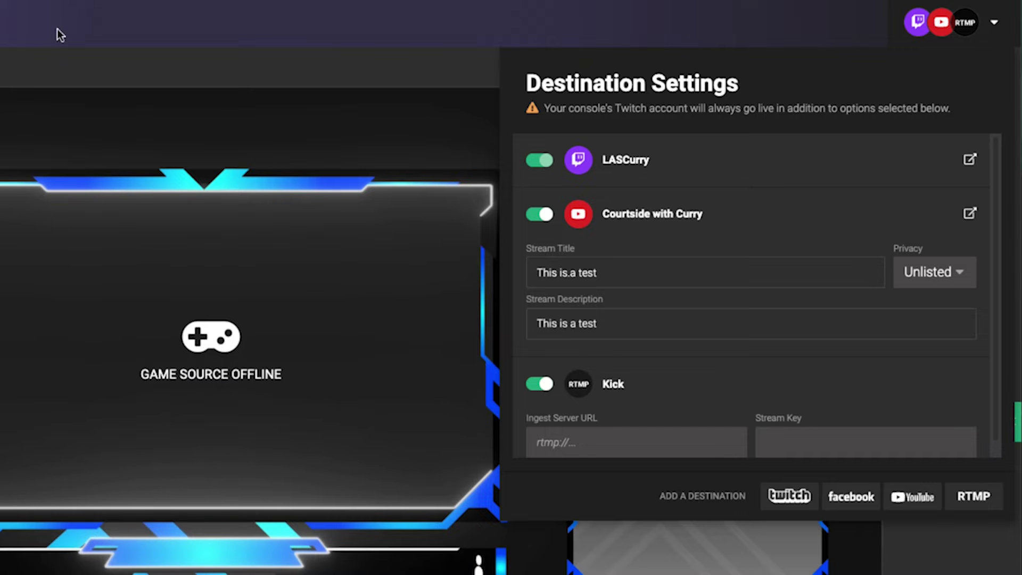
pyautogui.click(566, 447)
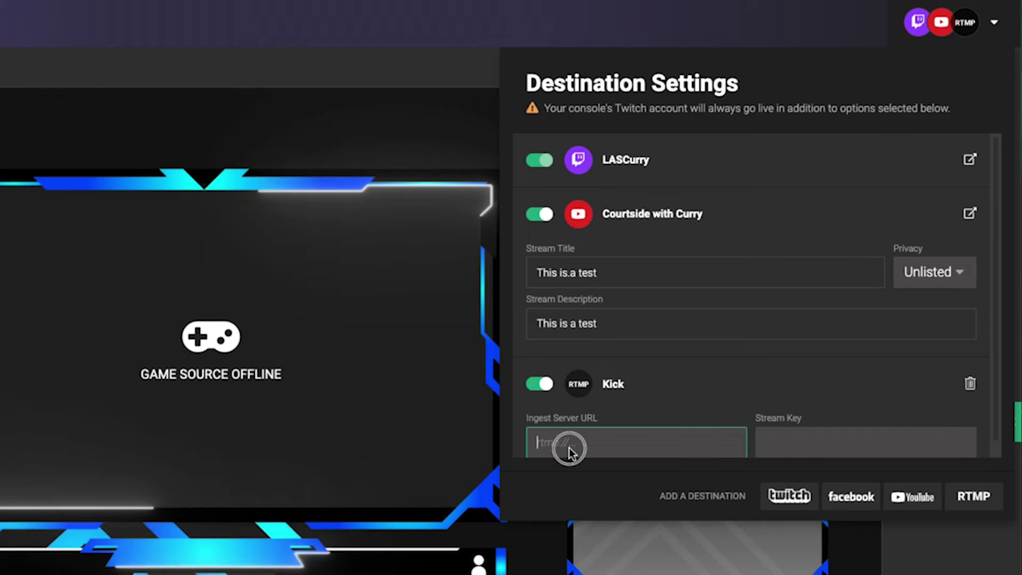
pyautogui.rightClick(568, 447)
pyautogui.click(604, 567)
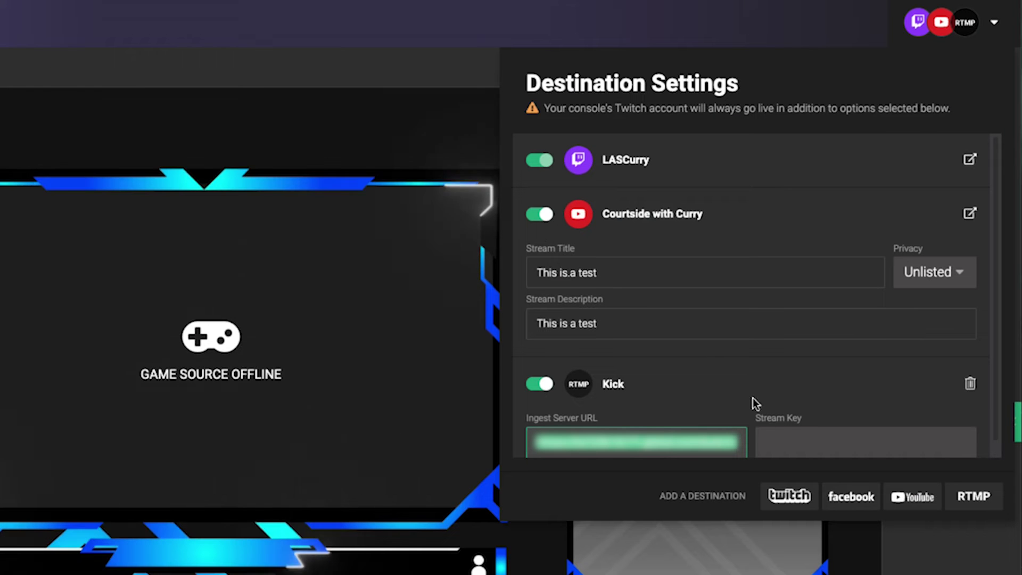
pyautogui.rightClick(782, 440)
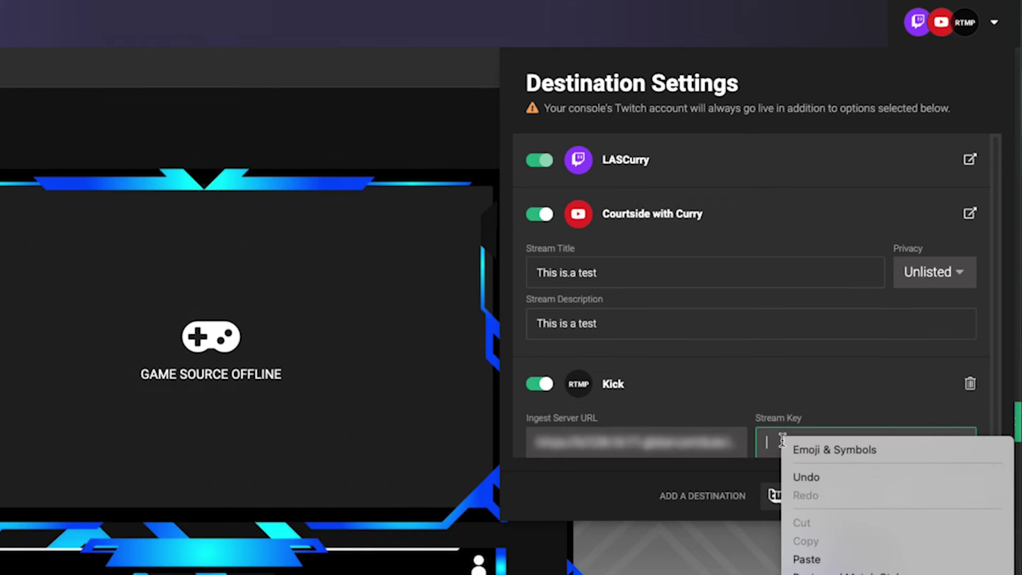
pyautogui.click(835, 562)
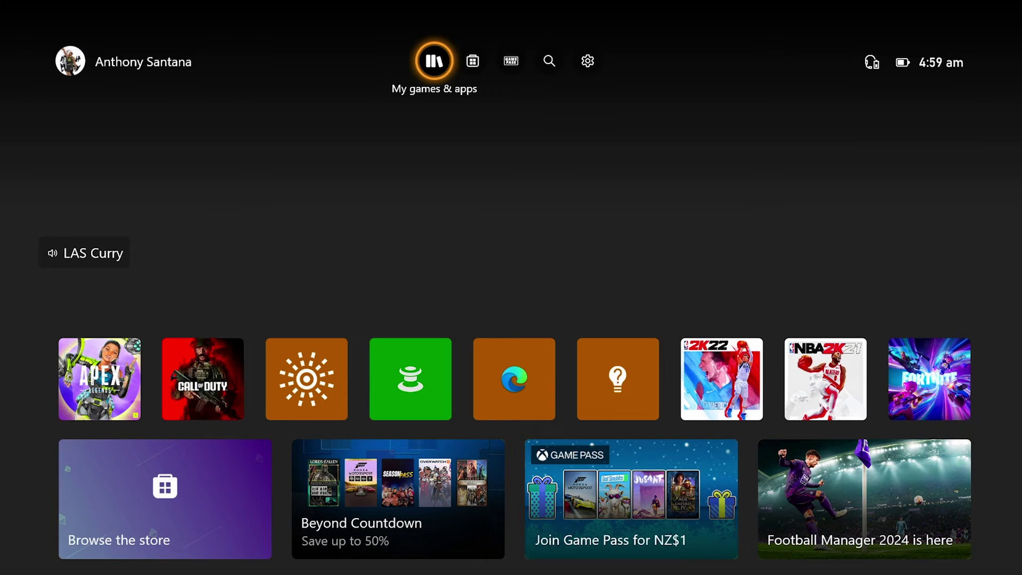
# Open Xbox Live streaming settings under Capture & share, leaving the stream name unchanged.
pyautogui.press('super')
pyautogui.press('Right')
pyautogui.press('Right')
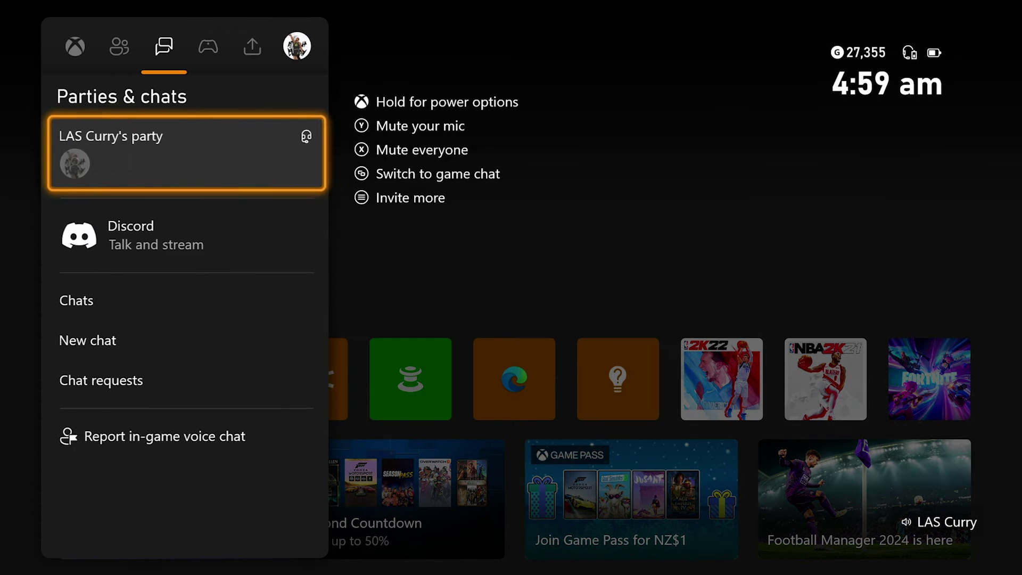
pyautogui.press('Right')
pyautogui.press('Right')
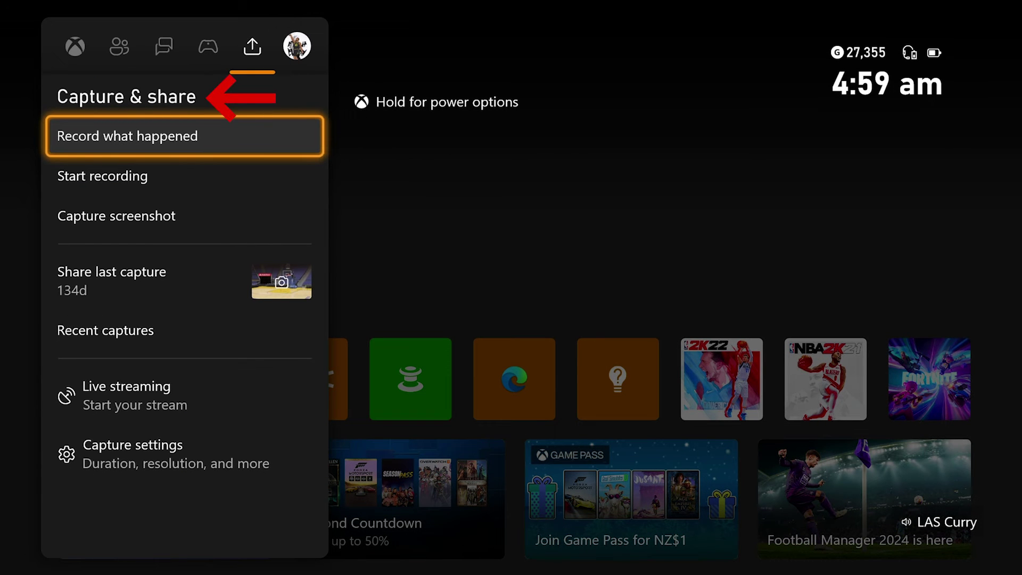
pyautogui.press('Down')
pyautogui.press('Down')
pyautogui.press('Down')
pyautogui.press('Down')
pyautogui.press('Down')
pyautogui.press('Return')
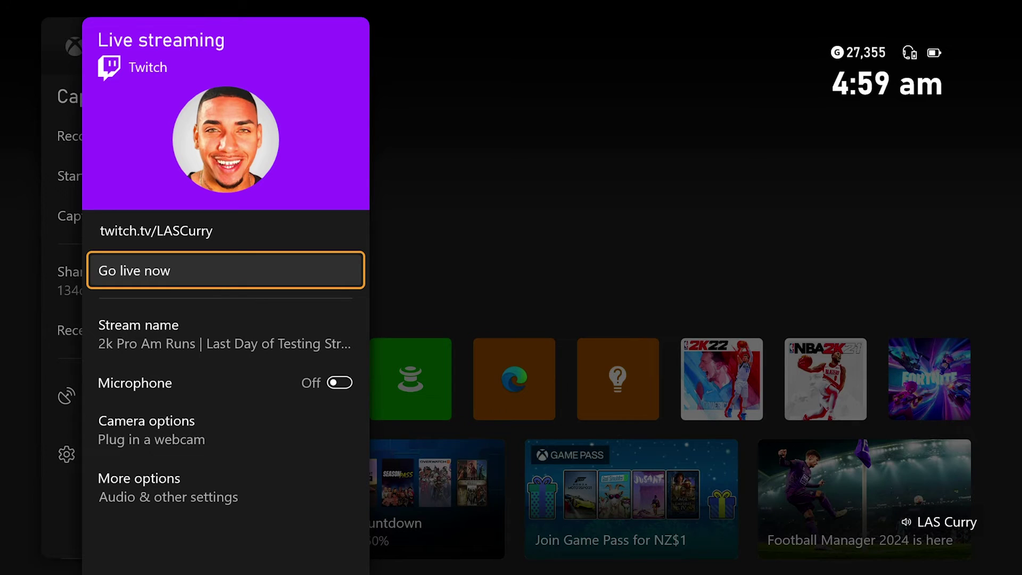
pyautogui.press('Down')
pyautogui.press('Return')
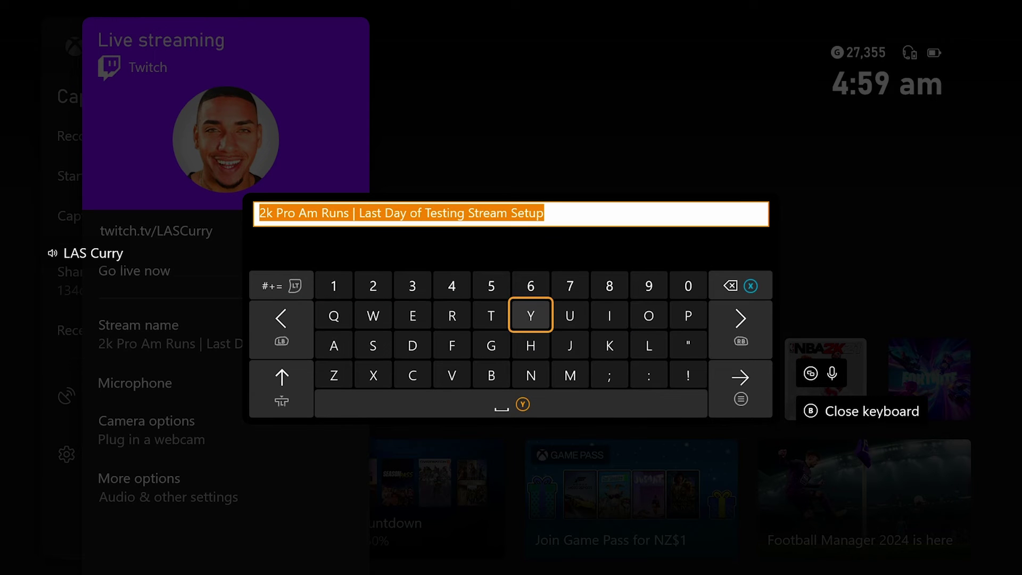
pyautogui.press('Escape')
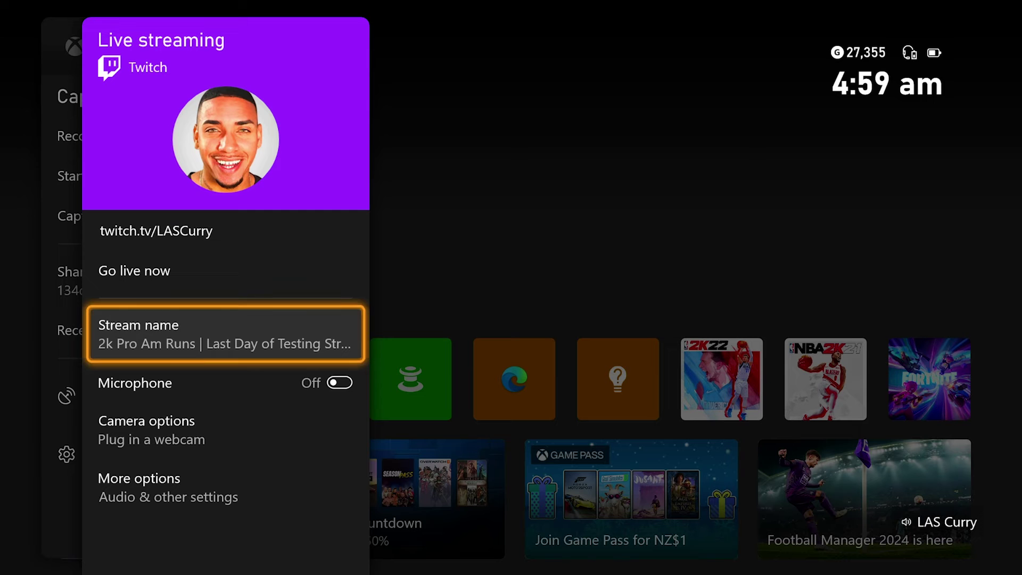
# Turn the microphone on and open the camera and additional live streaming options.
pyautogui.press('Down')
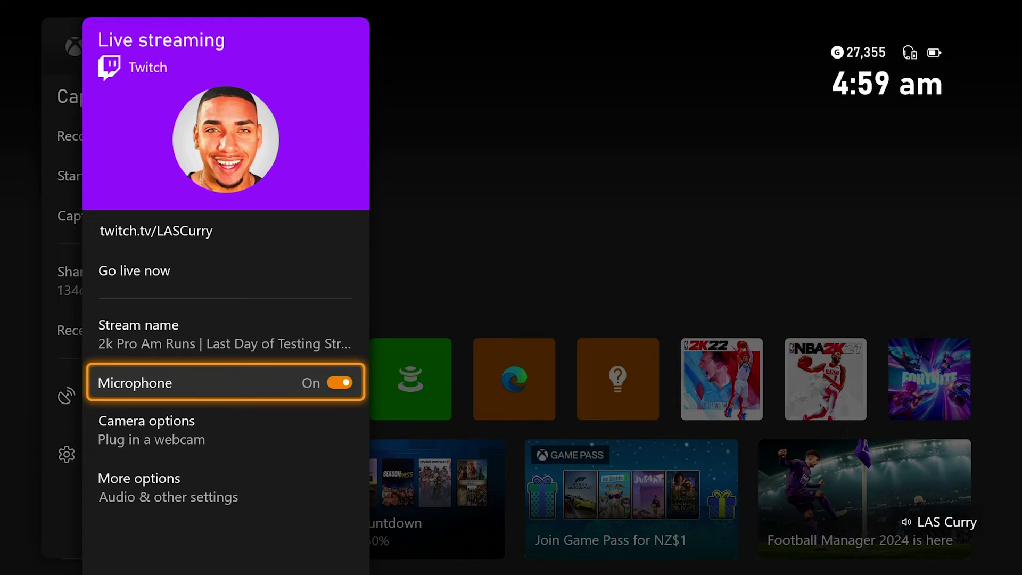
pyautogui.press('Down')
pyautogui.press('Return')
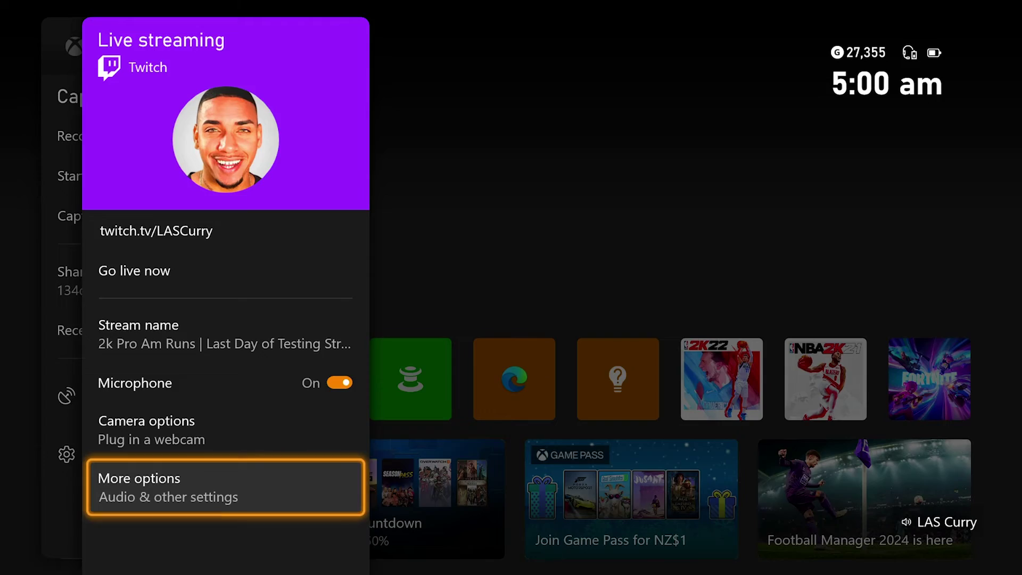
pyautogui.press('Return')
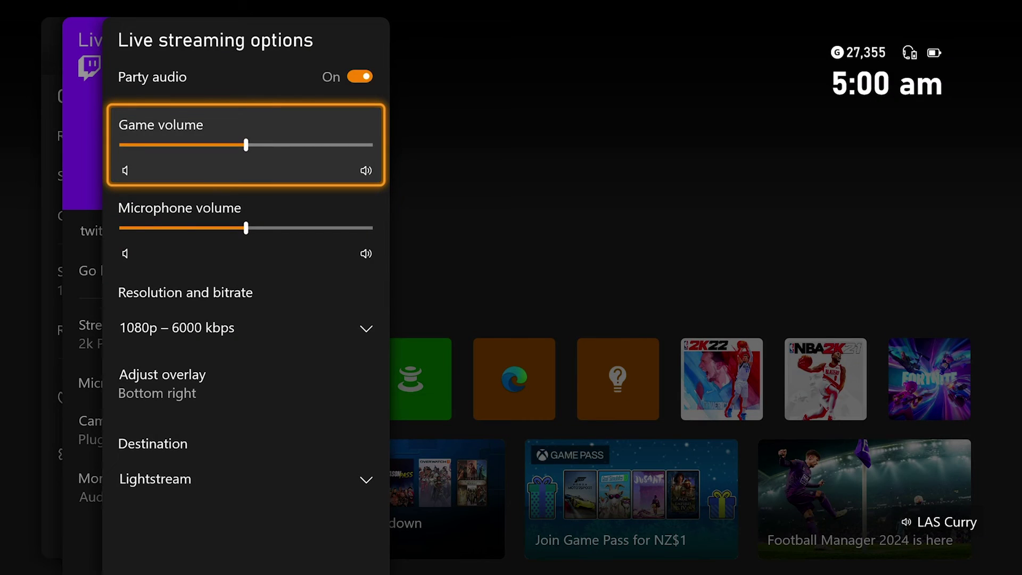
# Keep resolution and bitrate at 1080p – 6000 kbps and set the stream destination to Lightstream.
pyautogui.press('Down')
pyautogui.press('Down')
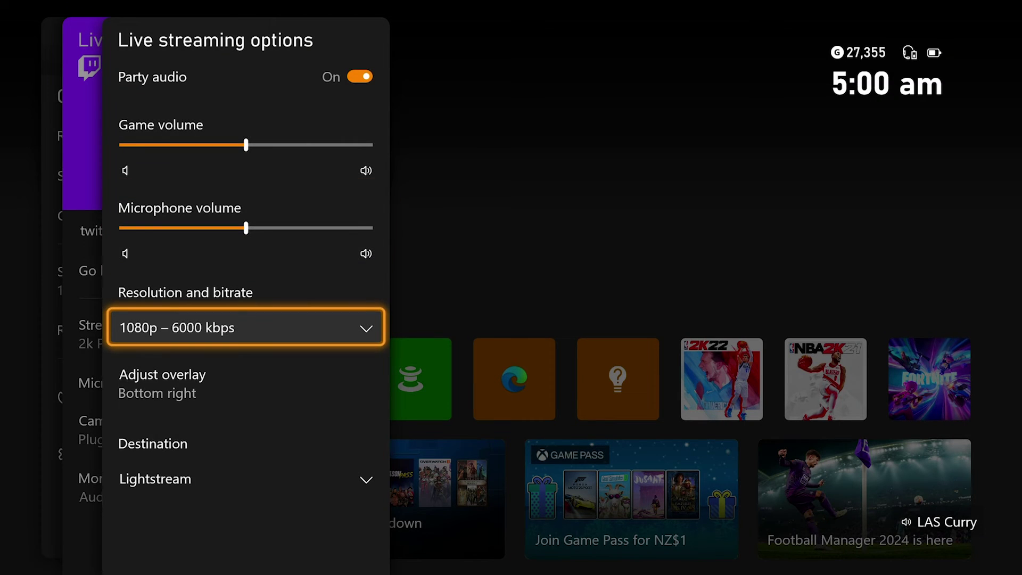
pyautogui.press('Return')
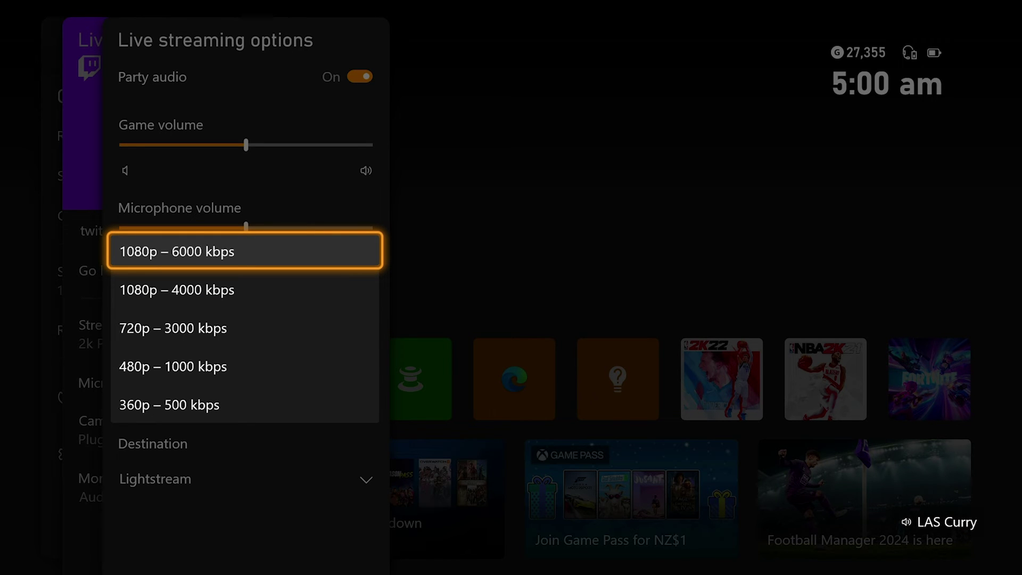
pyautogui.press('Return')
pyautogui.press('Down')
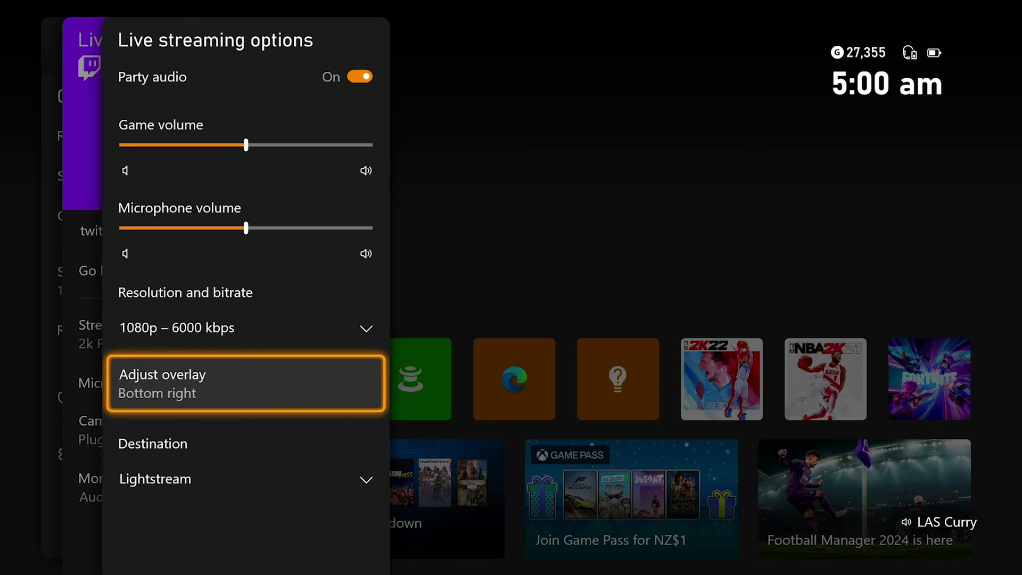
pyautogui.press('Down')
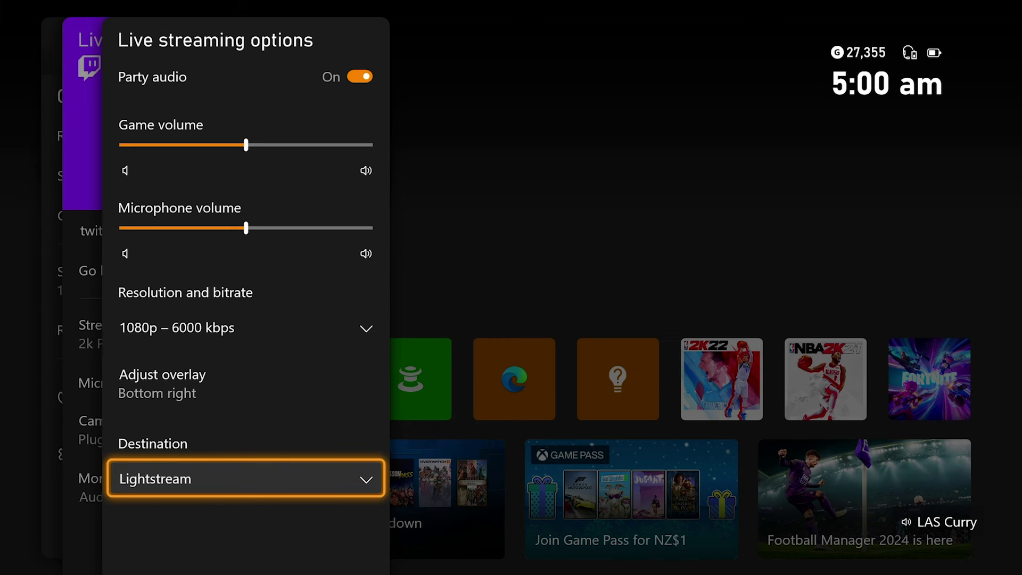
pyautogui.press('Return')
pyautogui.press('Up')
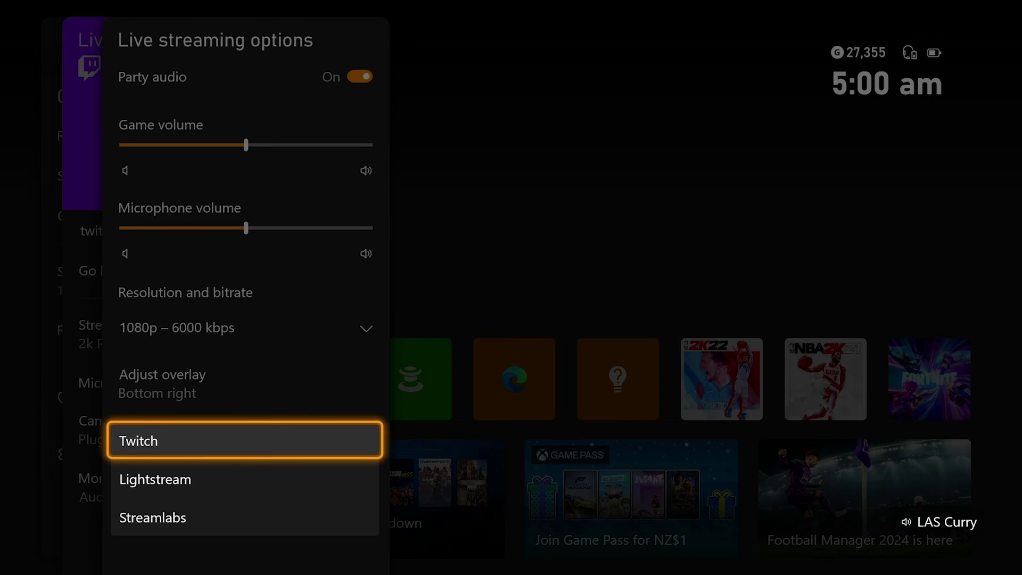
pyautogui.press('Down')
pyautogui.press('Return')
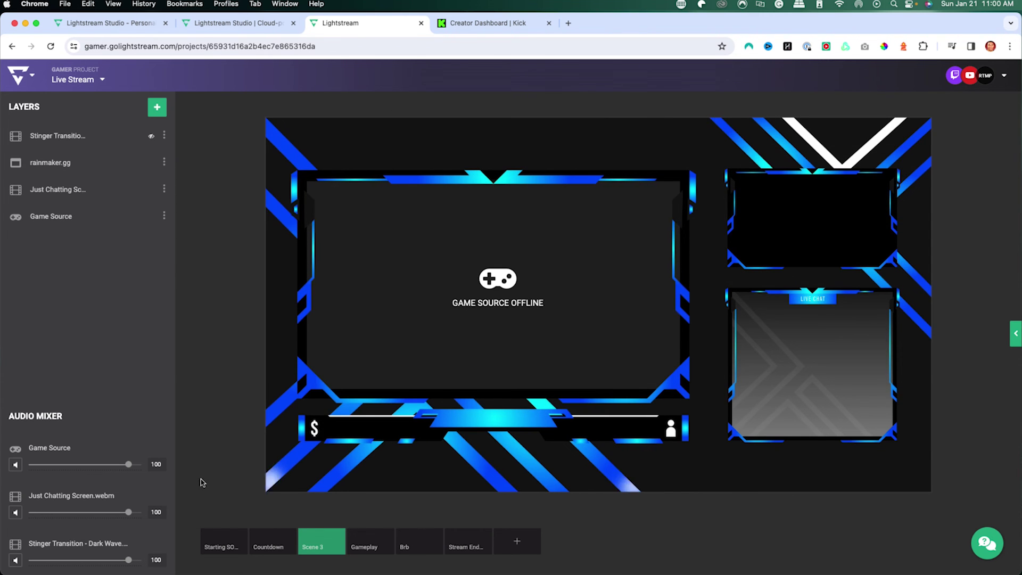
# Preview the Starting Soon scene, then switch back to Scene 3.
pyautogui.click(224, 546)
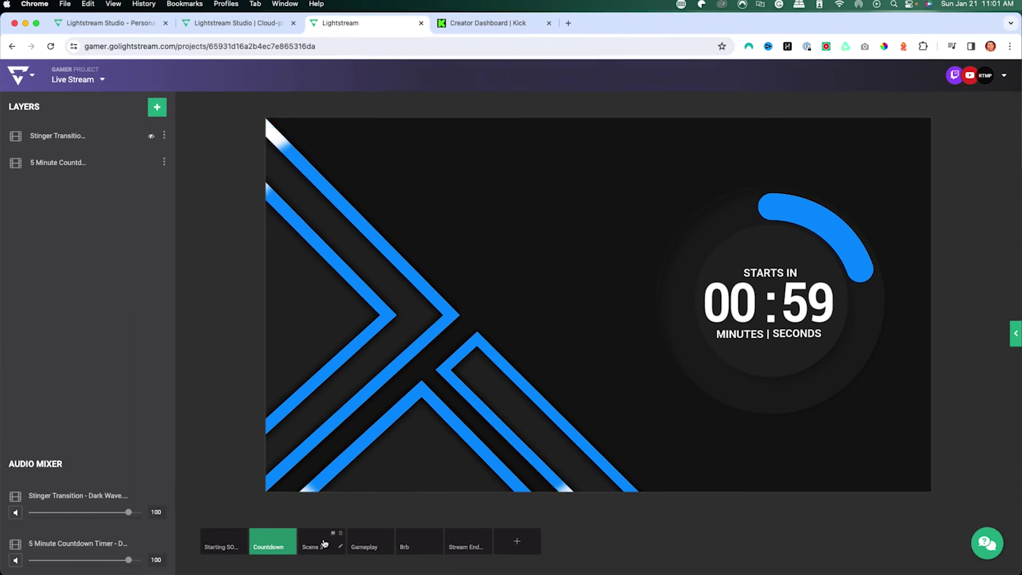
pyautogui.click(331, 542)
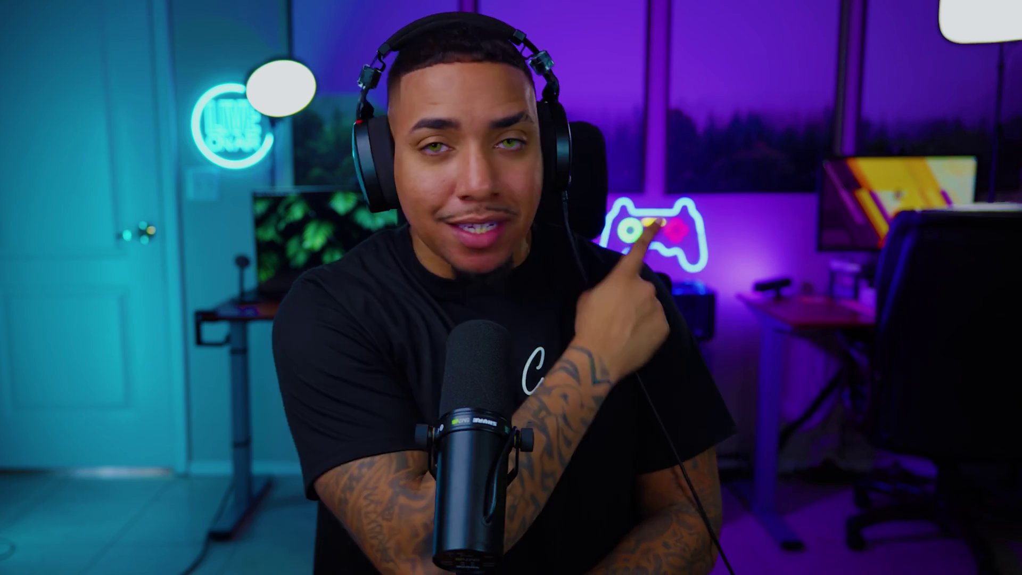